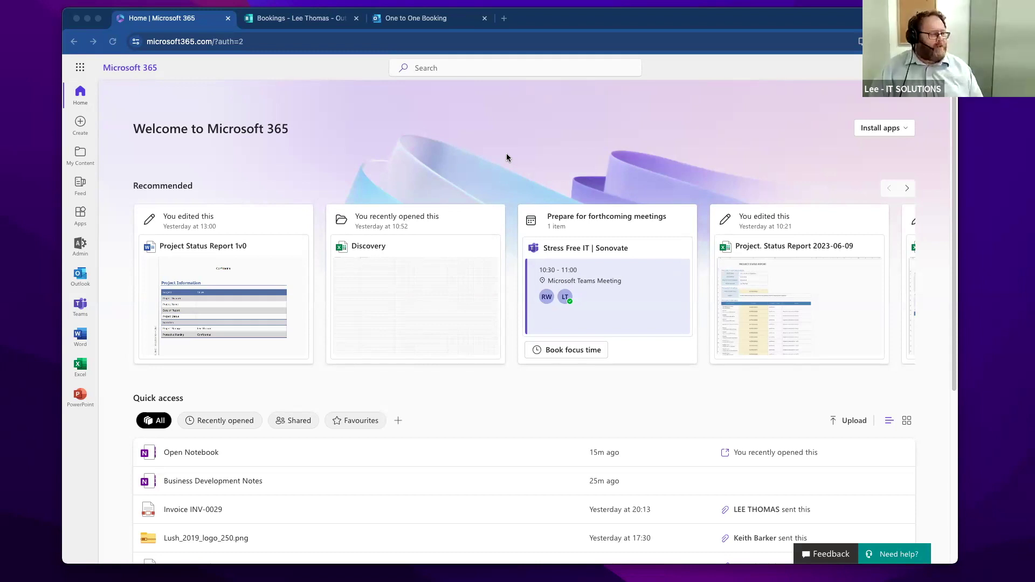
- Find Bookings among the Microsoft 365 apps and bring up the already open Bookings home page
left_click(82, 71)
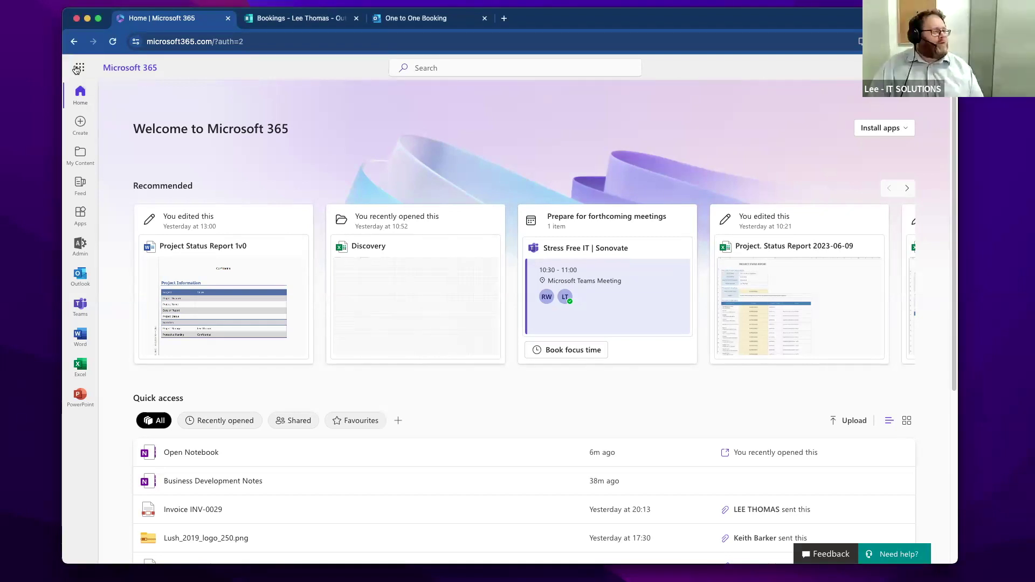
left_click(77, 69)
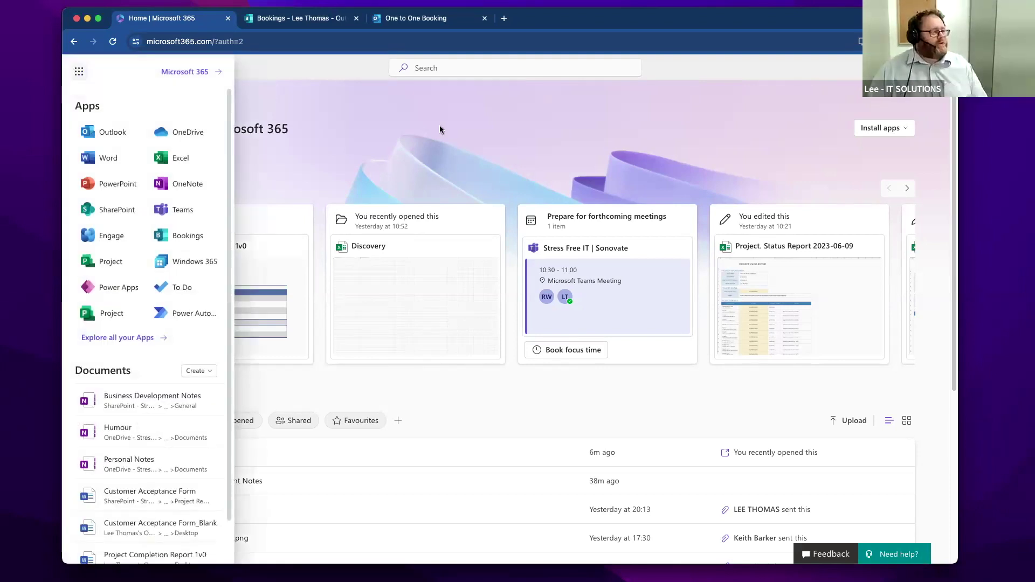
left_click(383, 169)
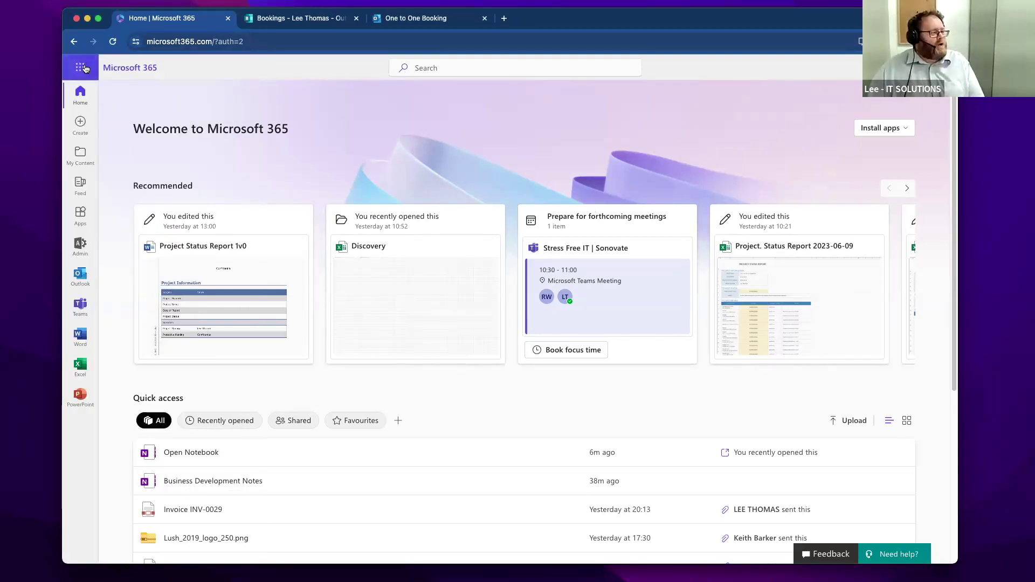
left_click(80, 67)
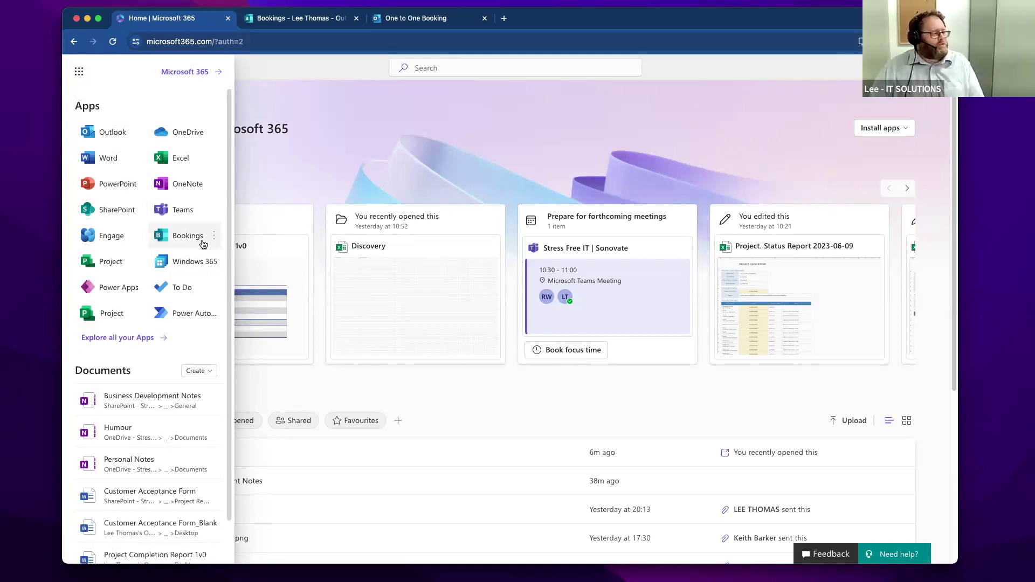
left_click(347, 108)
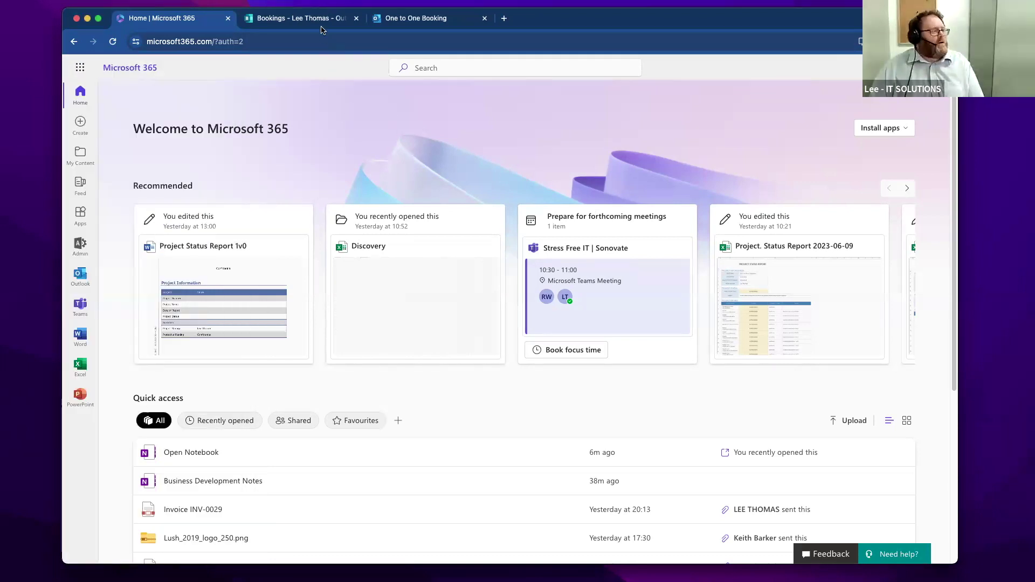
left_click(301, 19)
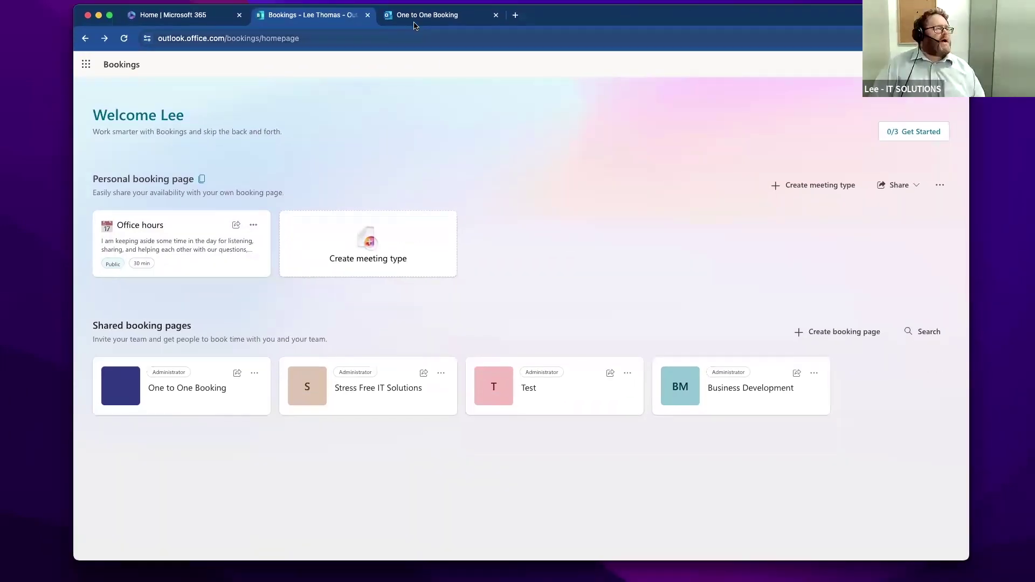
- Bring up the public One to One Booking page and select the Face to Face One to One service
left_click(417, 17)
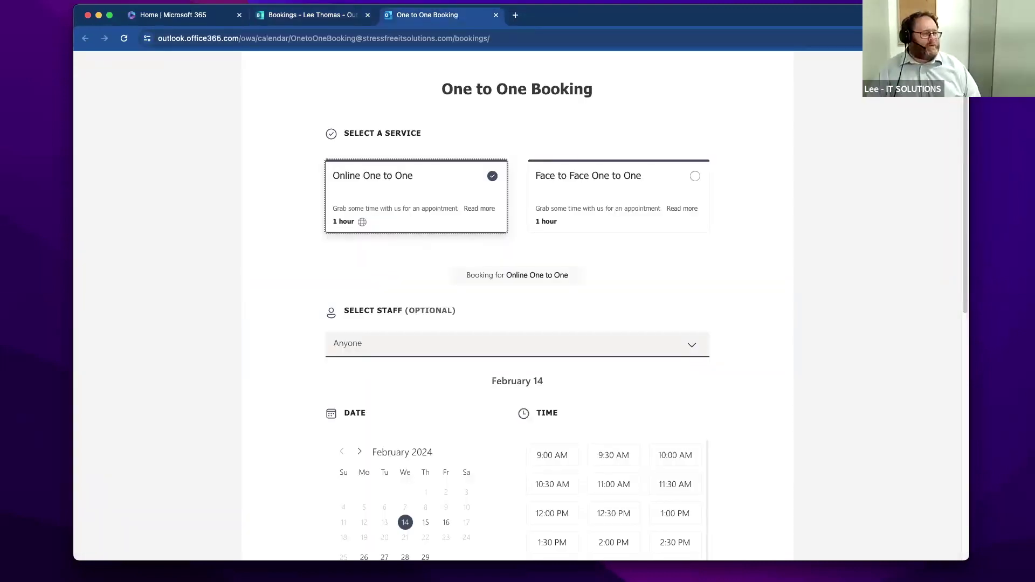
scroll(517, 302, "down", 1)
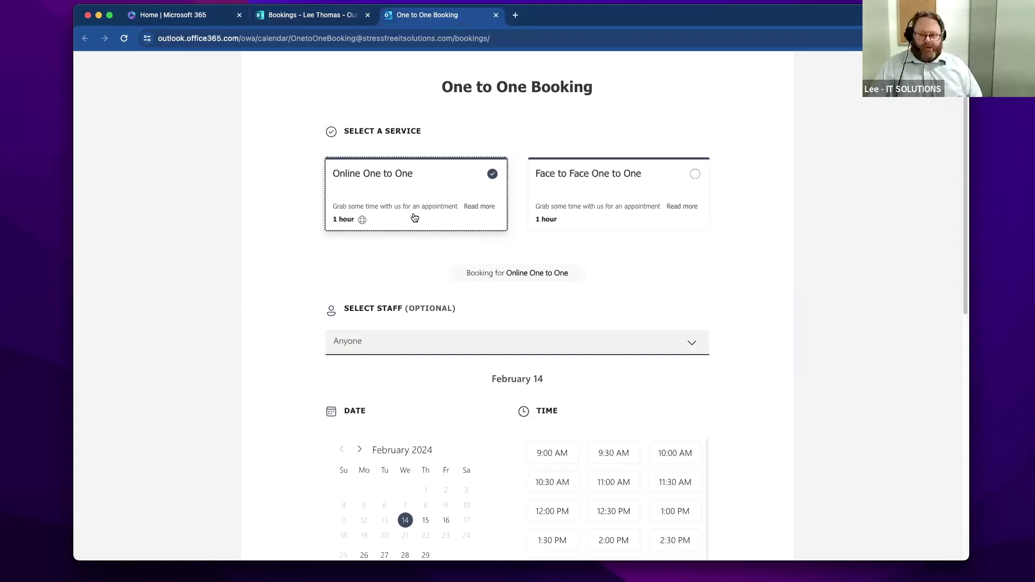
left_click(589, 199)
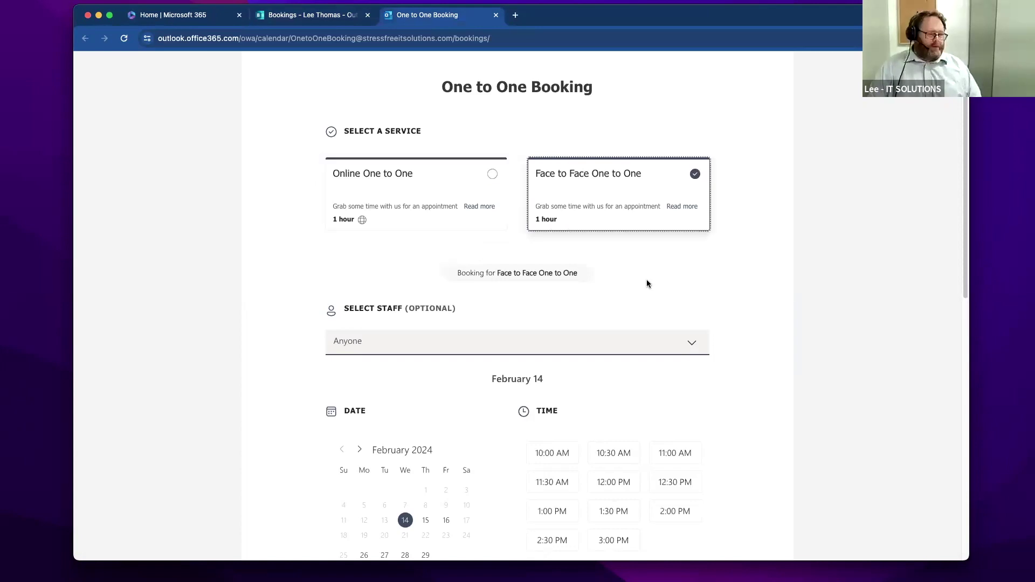
left_click(385, 198)
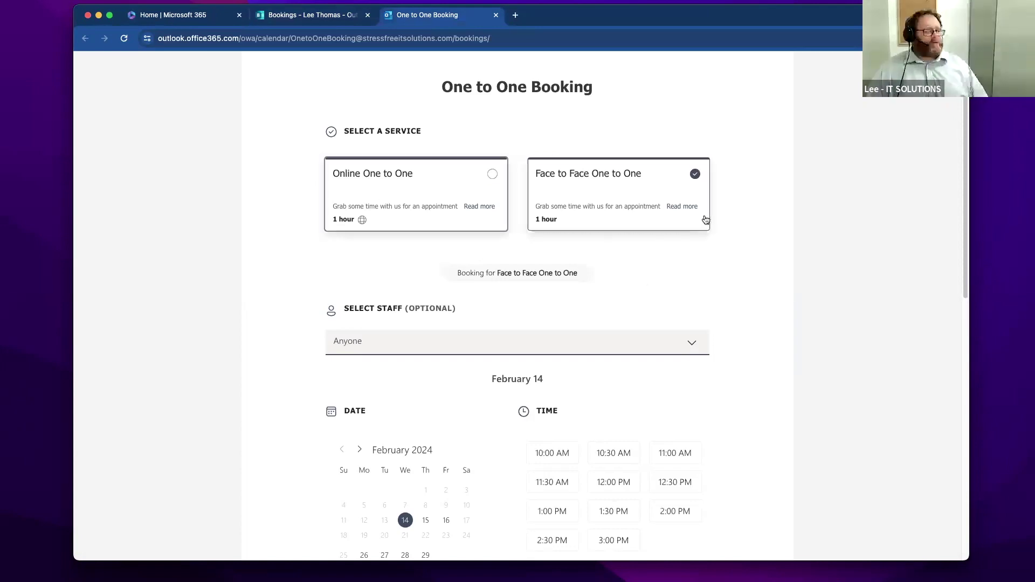
left_click(619, 203)
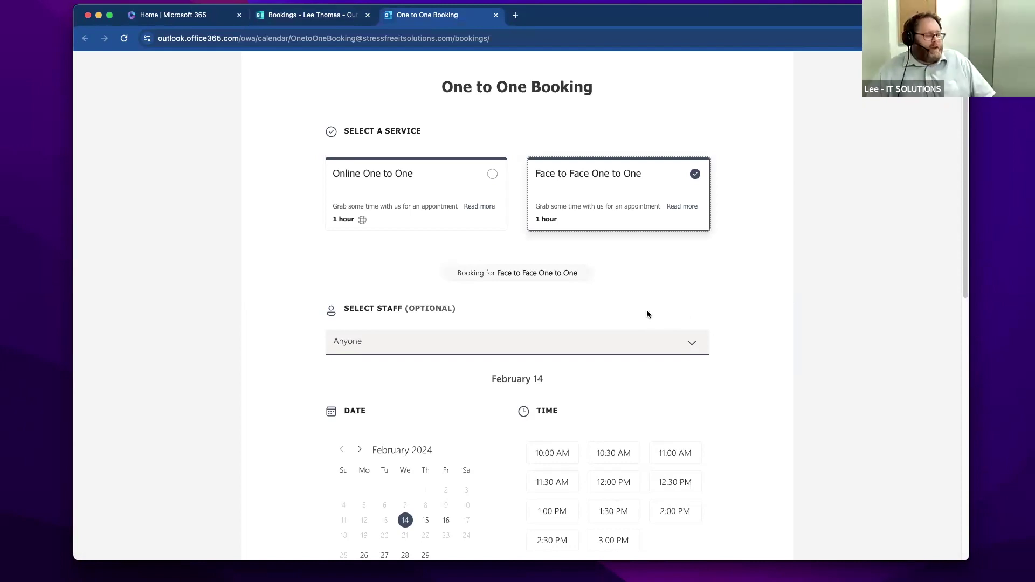
- Choose the named staff member instead of Anyone and set the appointment date to February 27, 2024
scroll(647, 312, "down", 4)
scroll(651, 317, "down", 2)
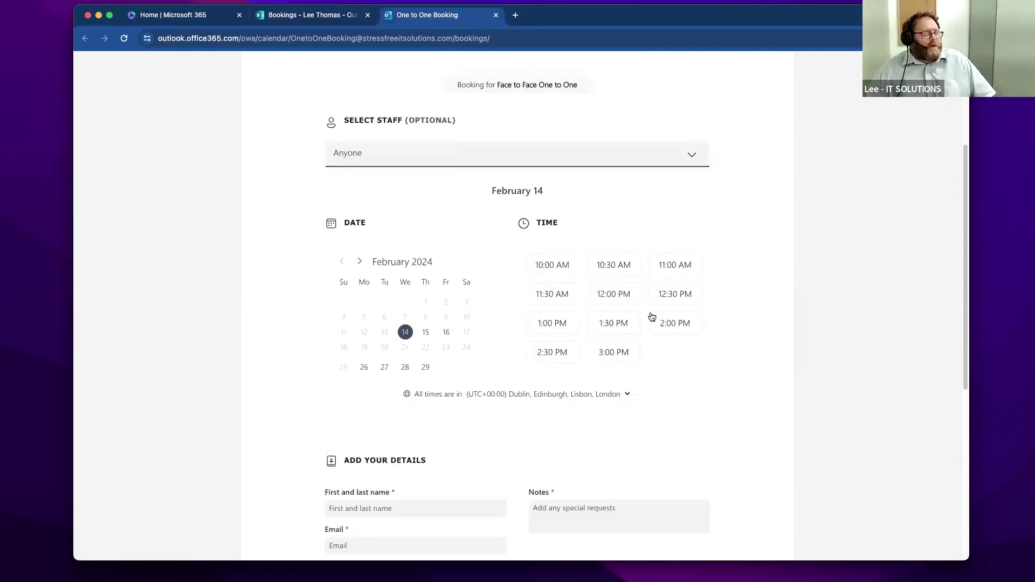
left_click(656, 162)
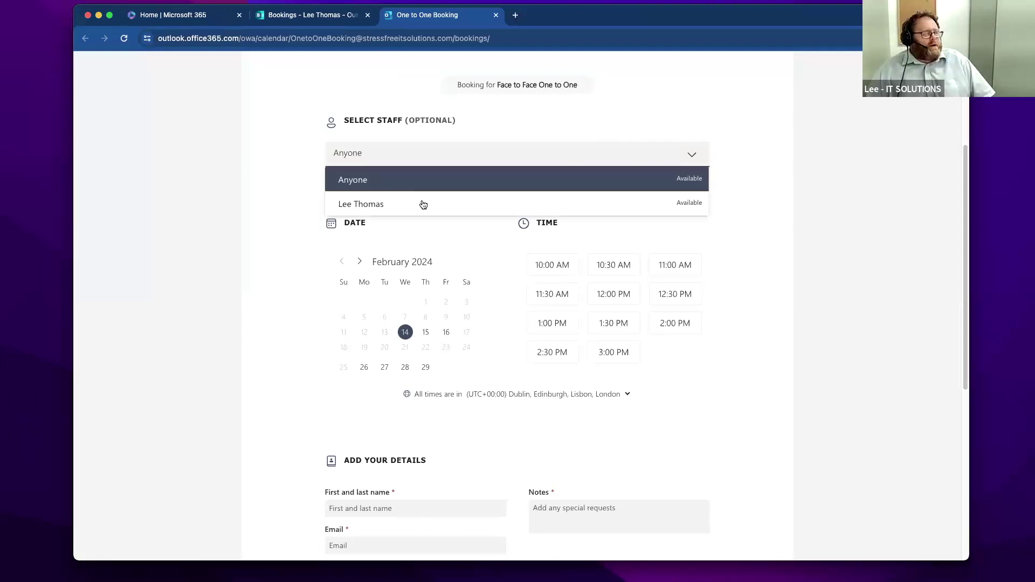
left_click(423, 204)
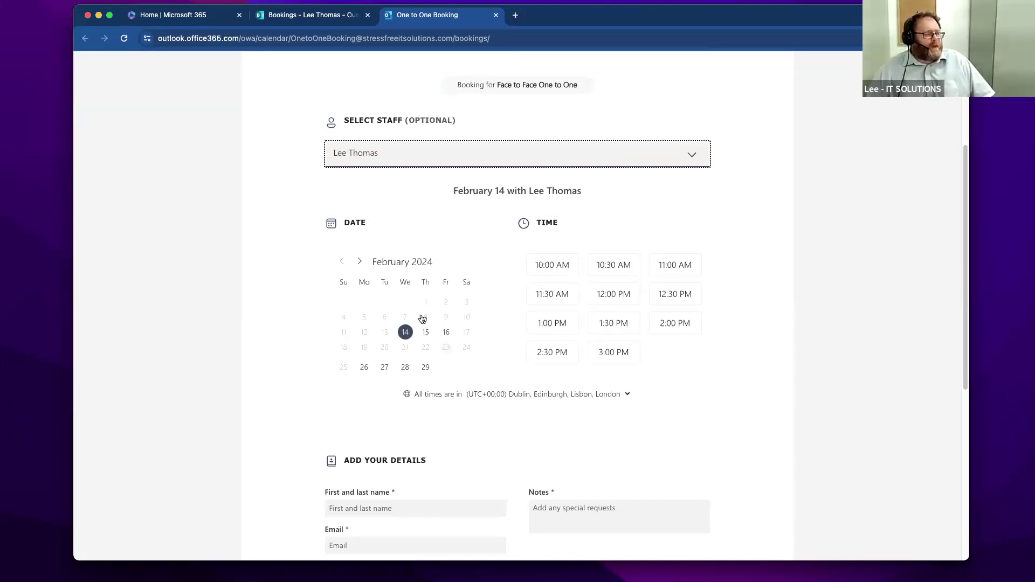
left_click(405, 369)
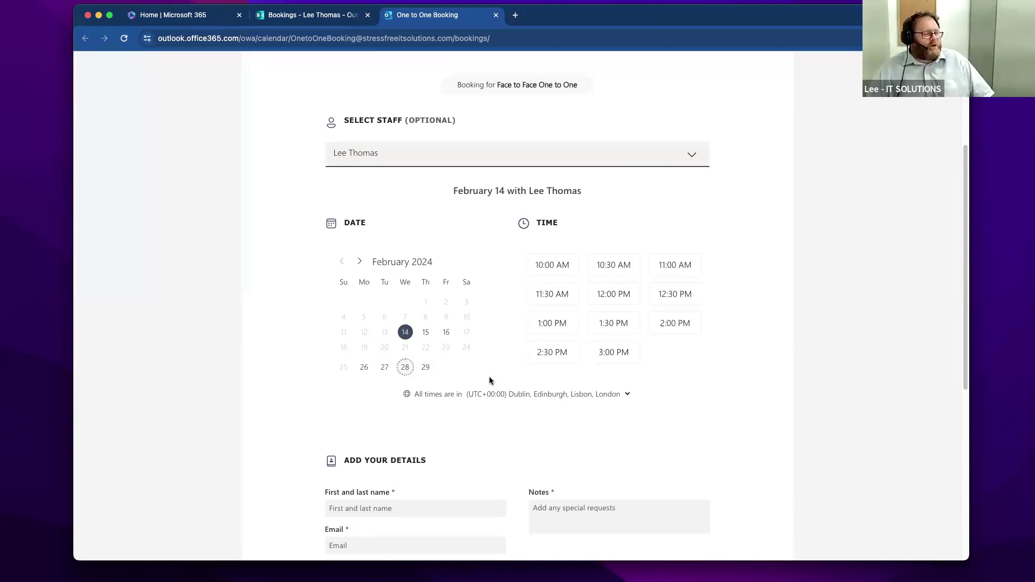
left_click(364, 372)
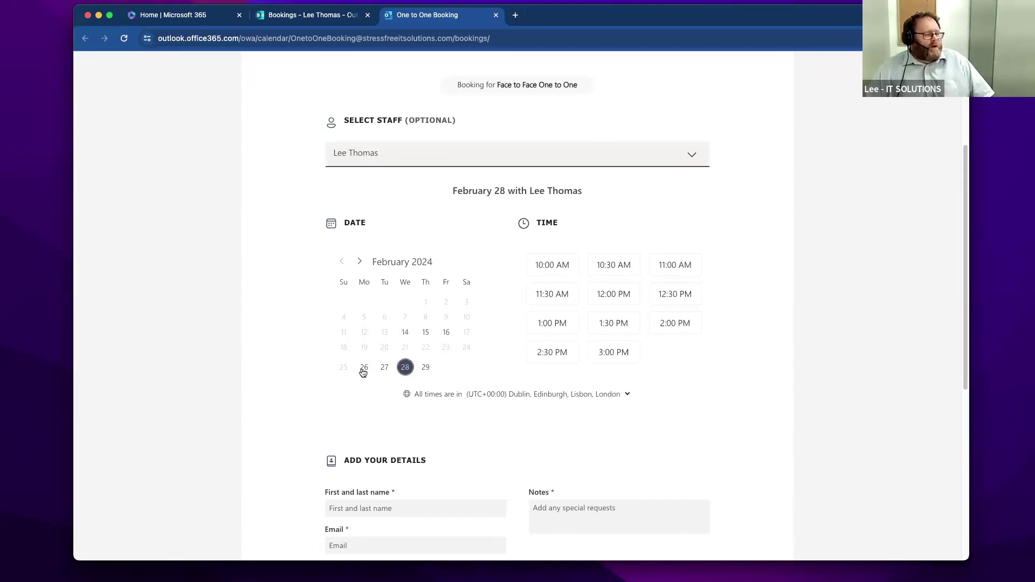
left_click(384, 367)
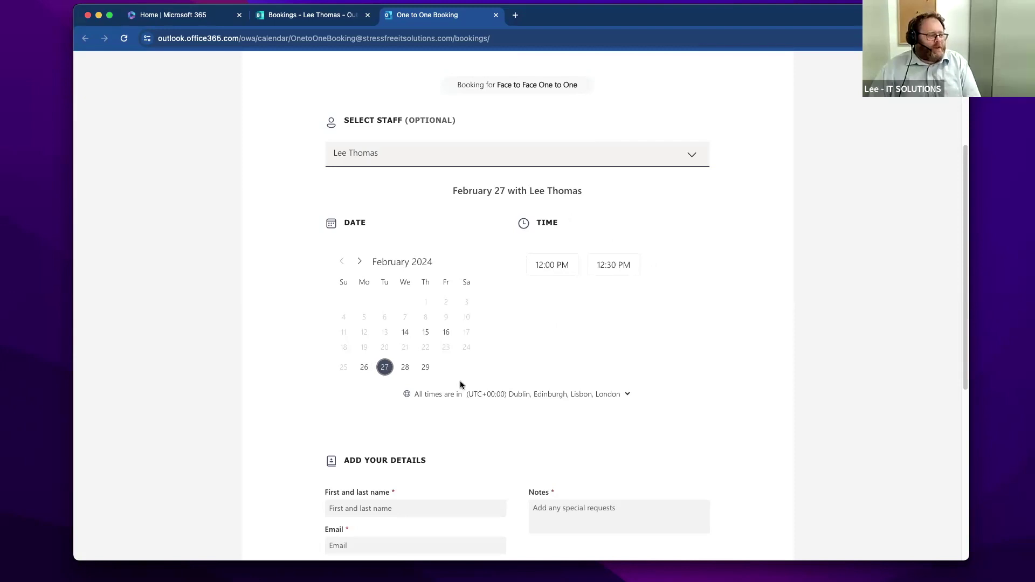
- Review the customer details and additional information fields, and change the selected service to Online One to One
scroll(465, 377, "down", 5)
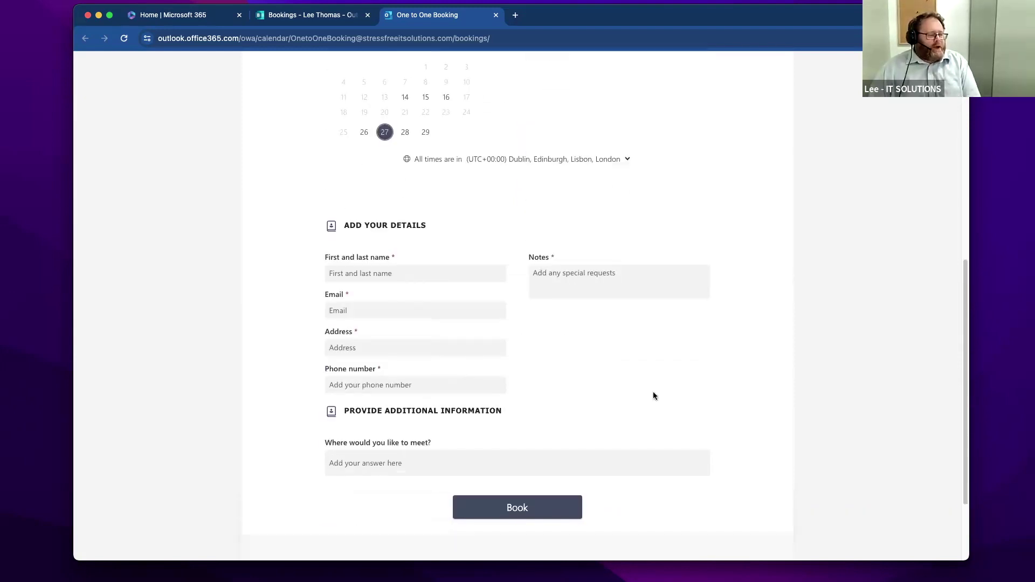
scroll(653, 396, "down", 3)
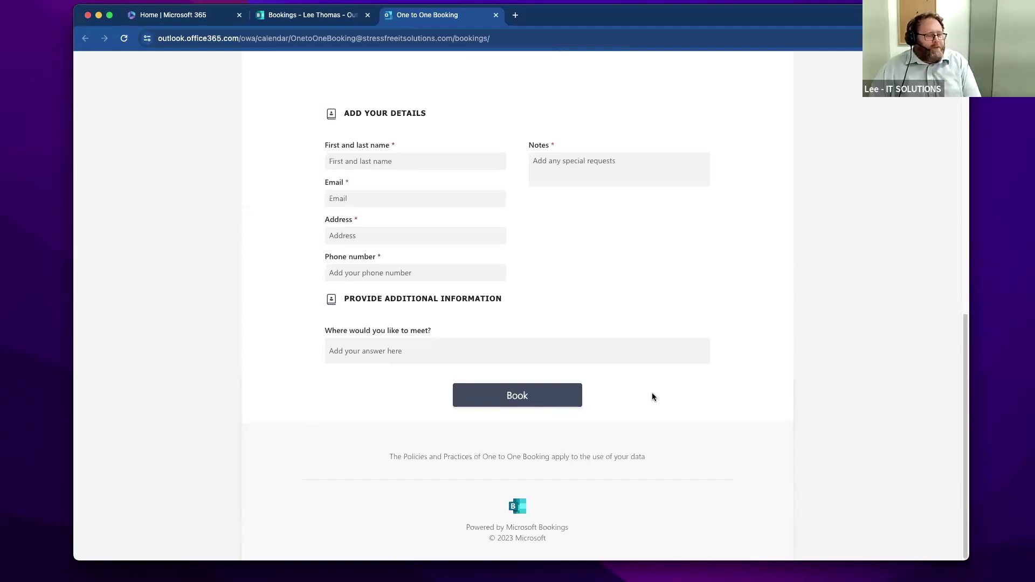
scroll(652, 397, "up", 15)
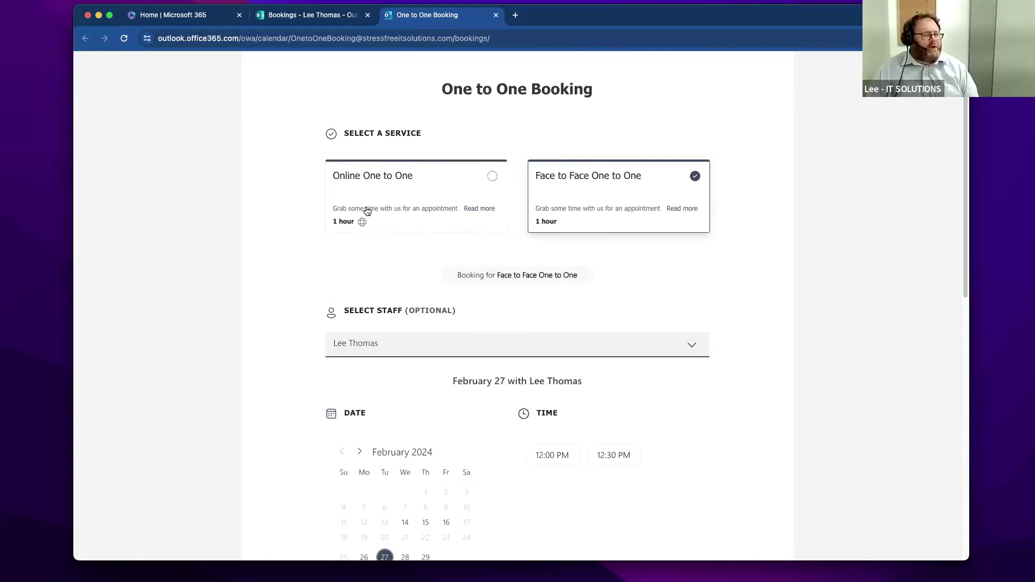
left_click(429, 205)
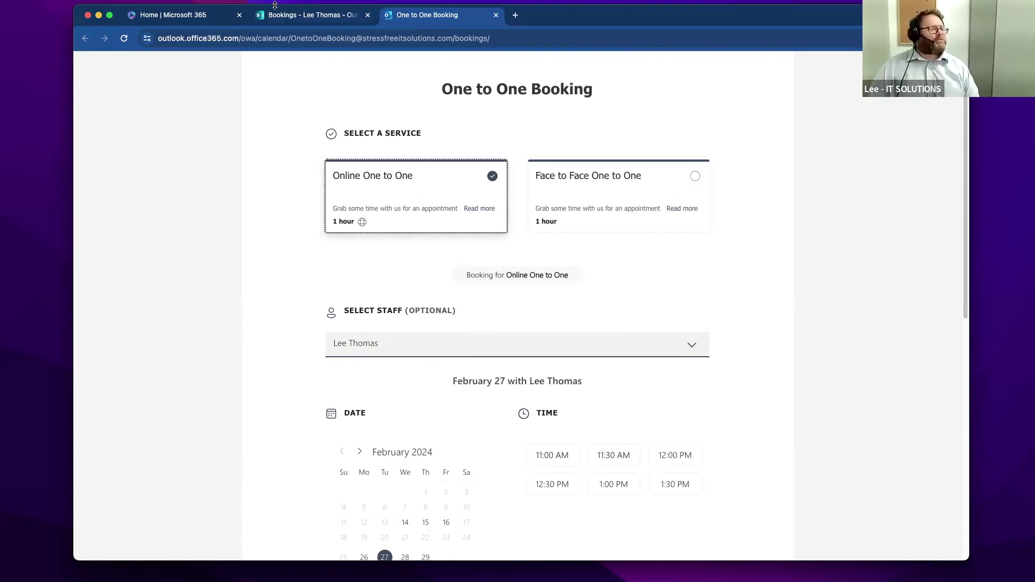
- Open the One to One Booking shared page in Bookings and review its calendar, booking page settings and staff
left_click(294, 15)
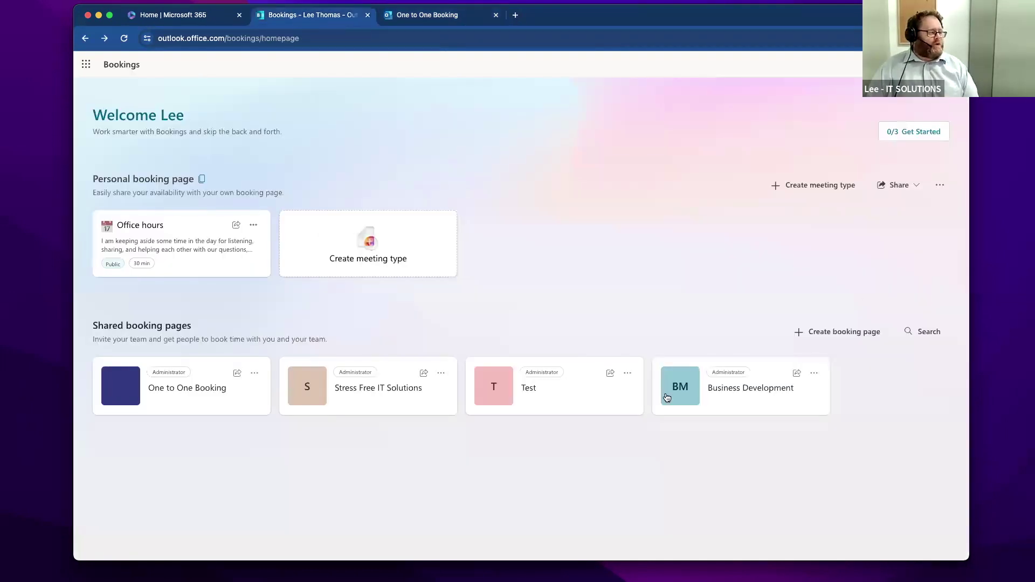
left_click(203, 392)
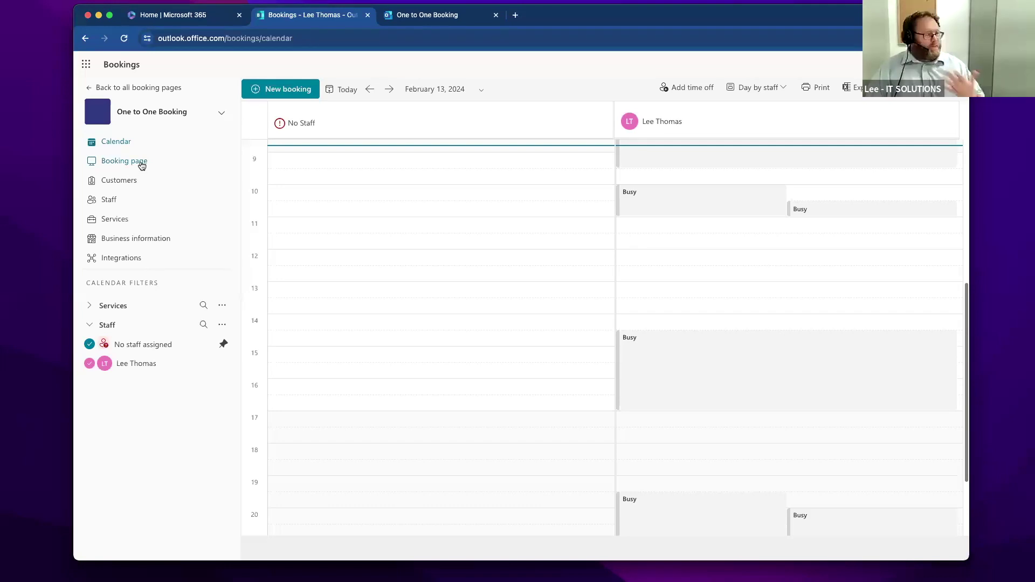
left_click(141, 164)
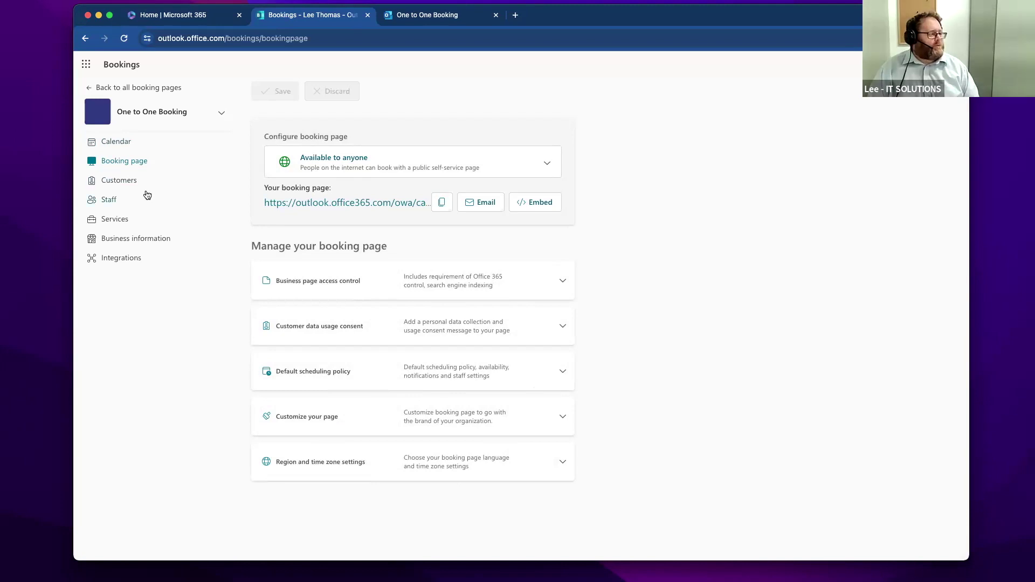
left_click(109, 200)
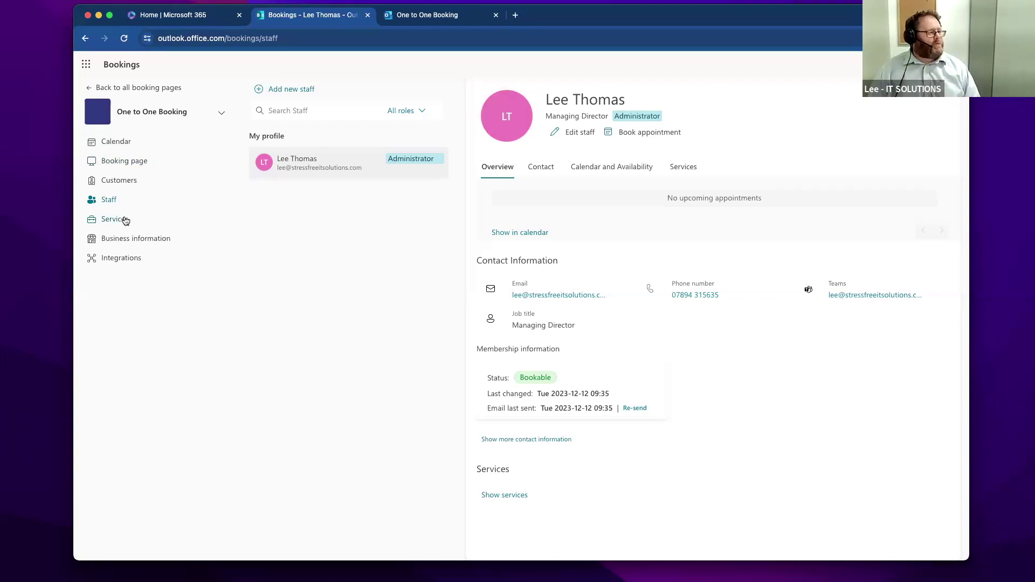
- Add a service named Mortgage Advice to One to One Booking, keeping the default basic details, and save it
left_click(125, 220)
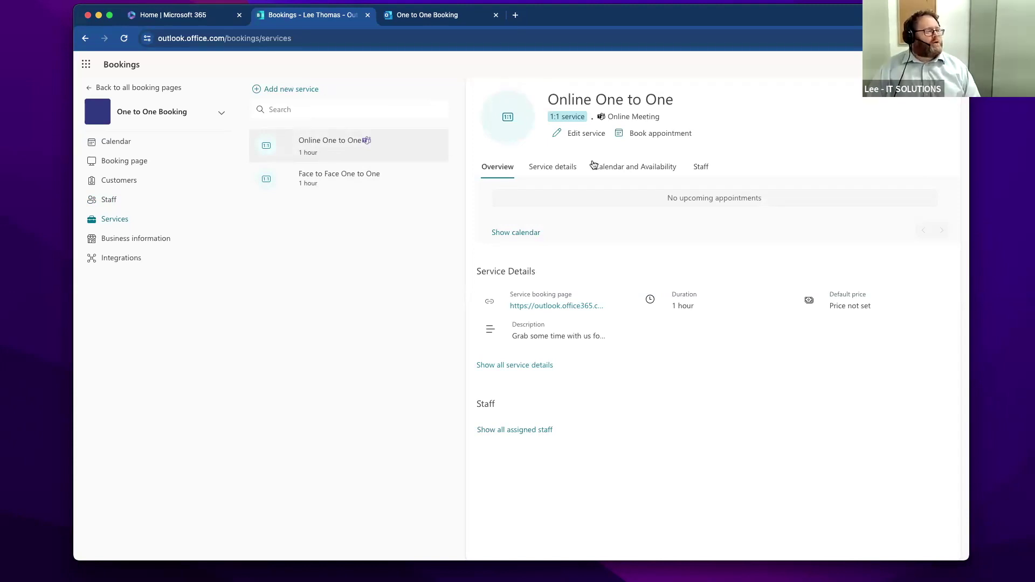
left_click(291, 88)
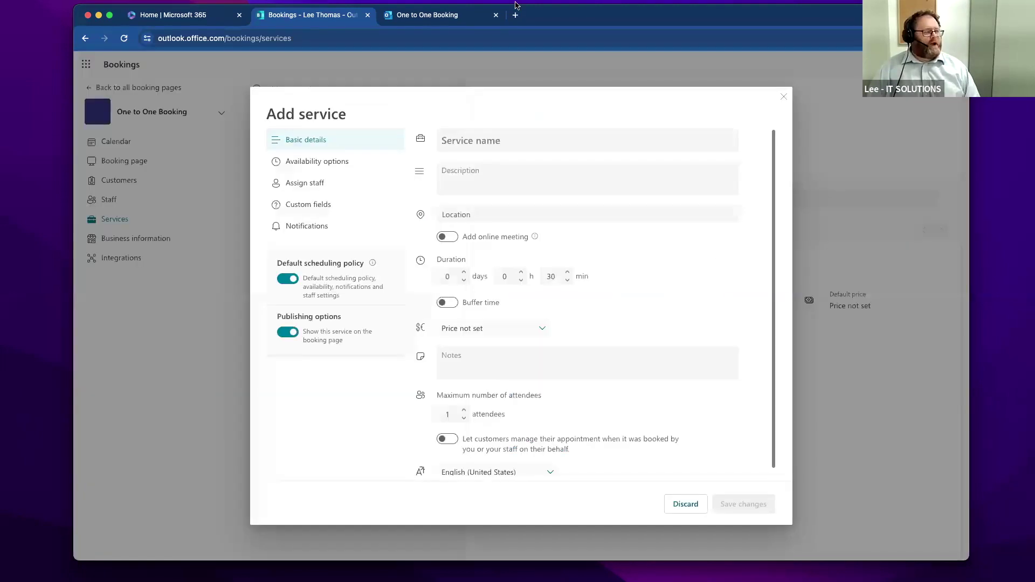
left_click(556, 141)
type("Mo")
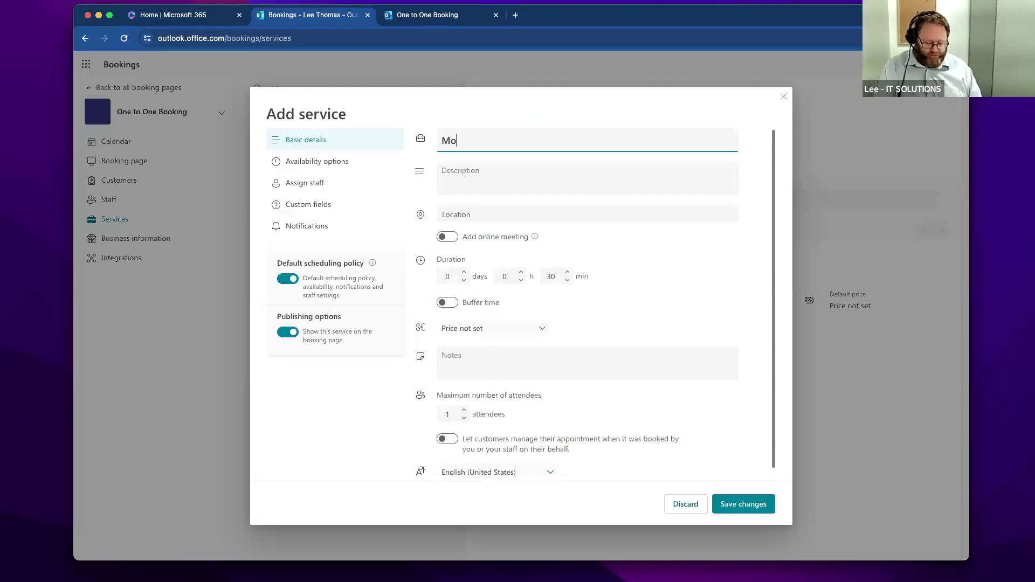
type("rtga")
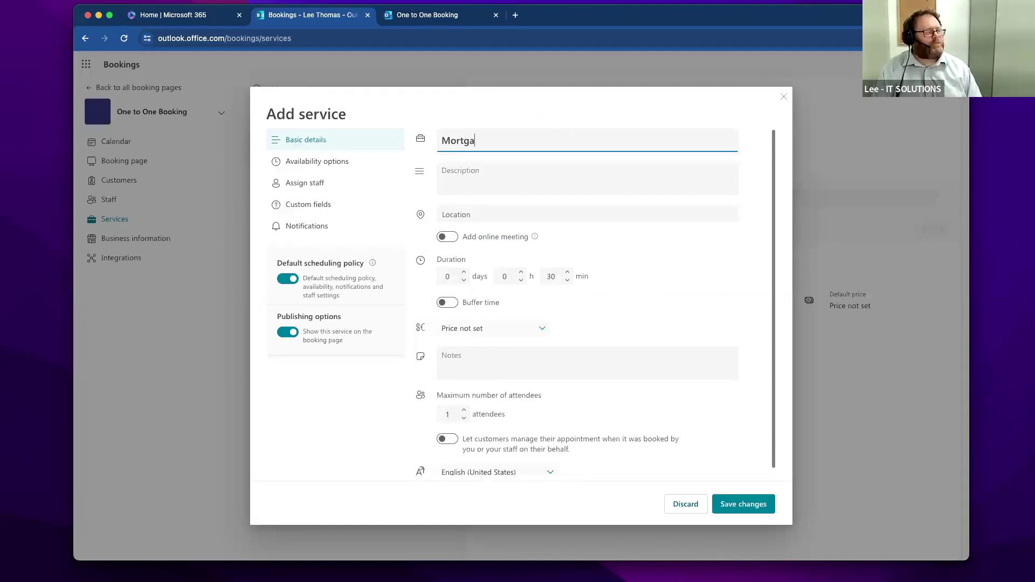
type("ge Advice")
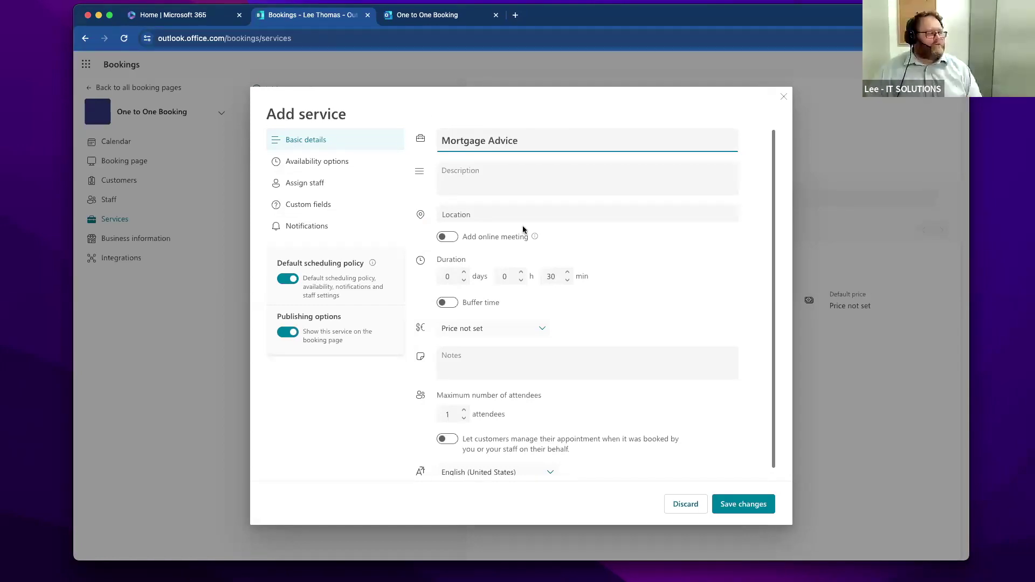
scroll(555, 350, "down", 1)
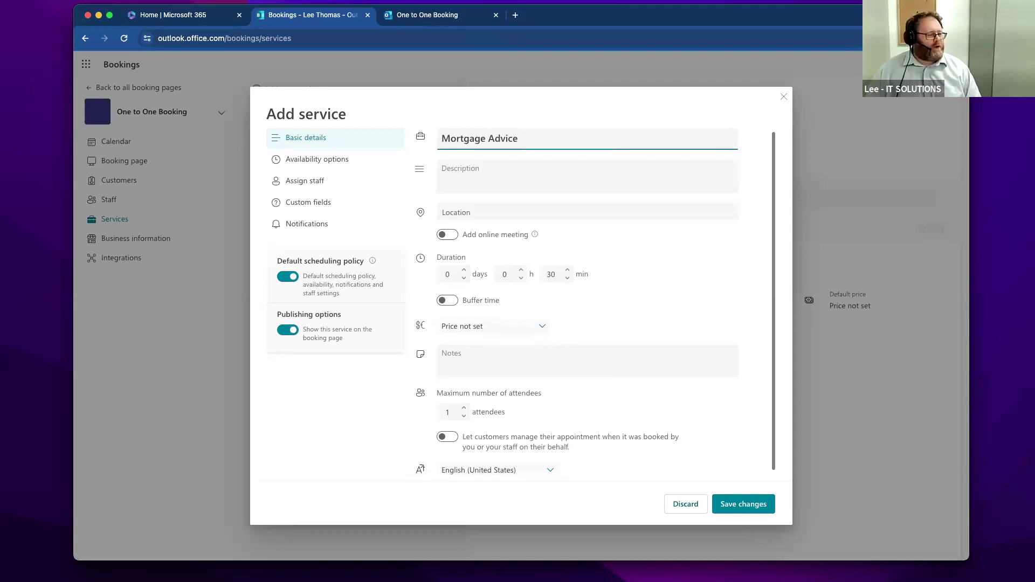
scroll(620, 469, "down", 1)
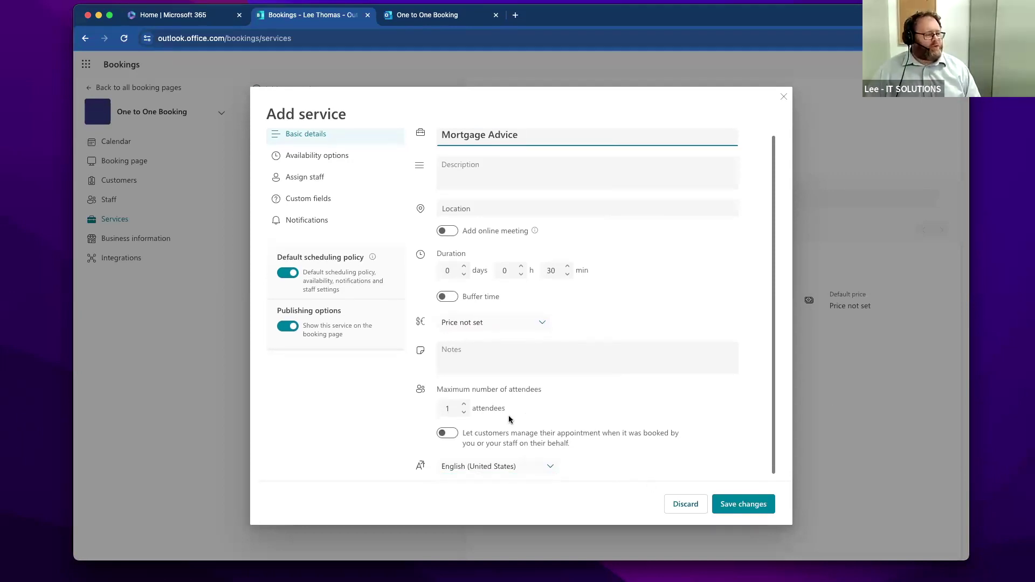
left_click(736, 510)
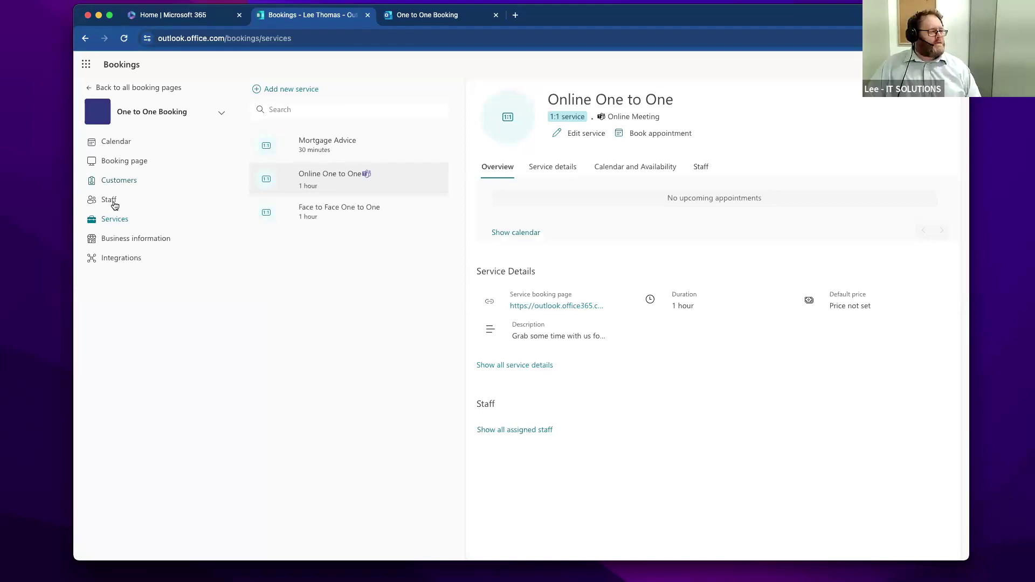
- Check the staff profile in One to One Booking and the staff selection on the public booking page
left_click(113, 203)
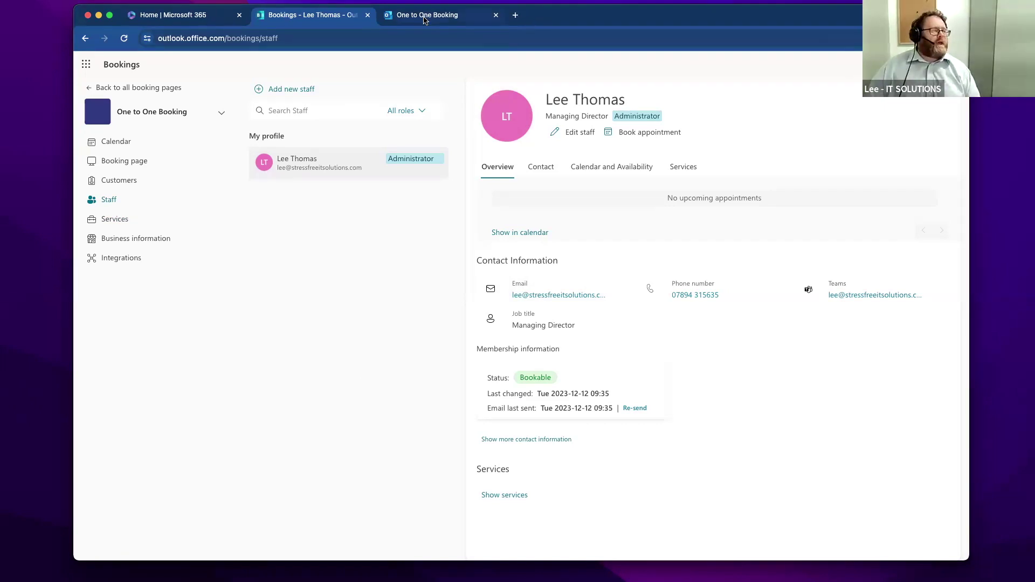
left_click(425, 19)
left_click(505, 352)
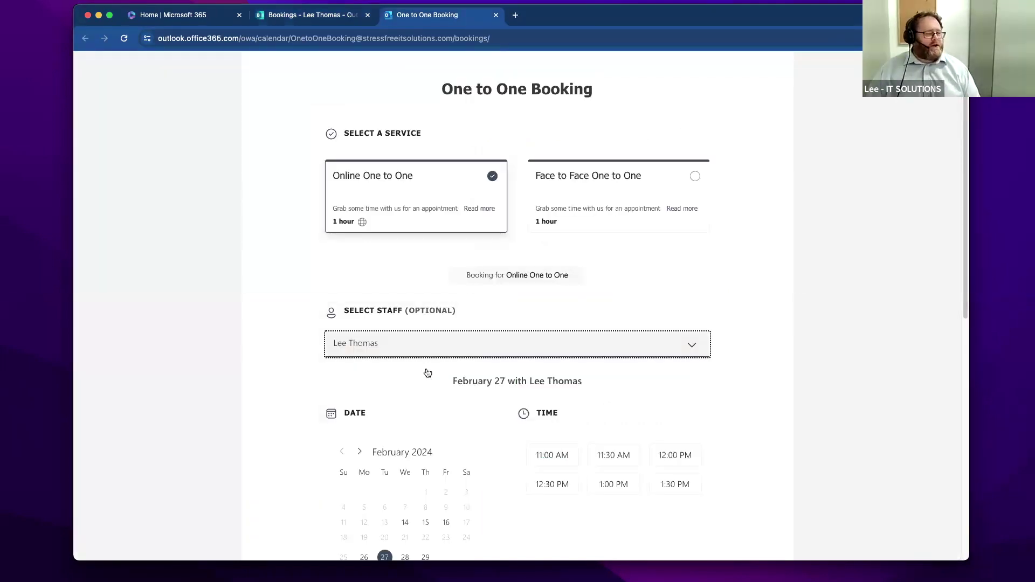
- Set the optional staff selection on the public booking page to Anyone and check the available staff choices
left_click(393, 368)
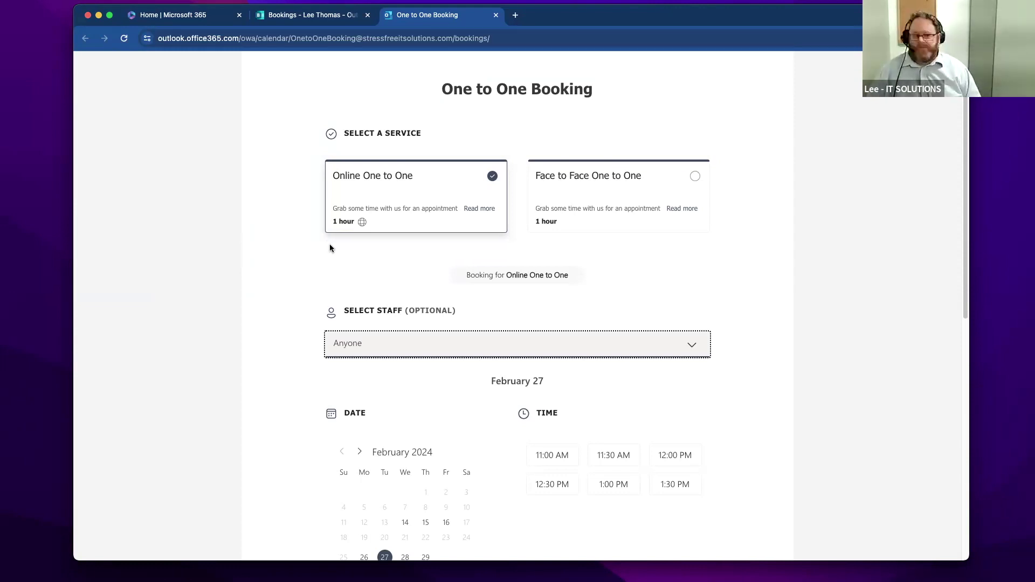
scroll(819, 374, "down", 3)
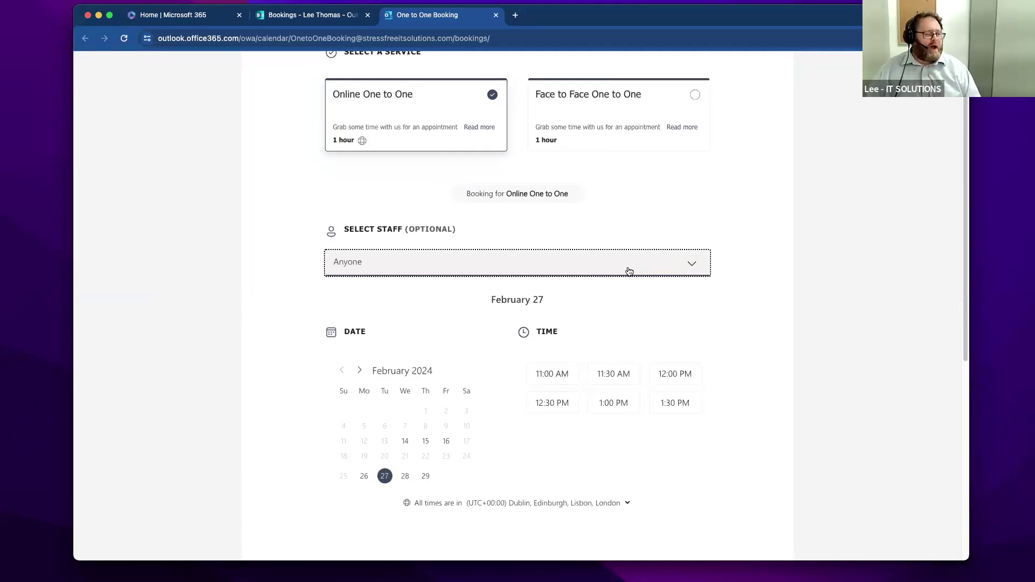
left_click(611, 268)
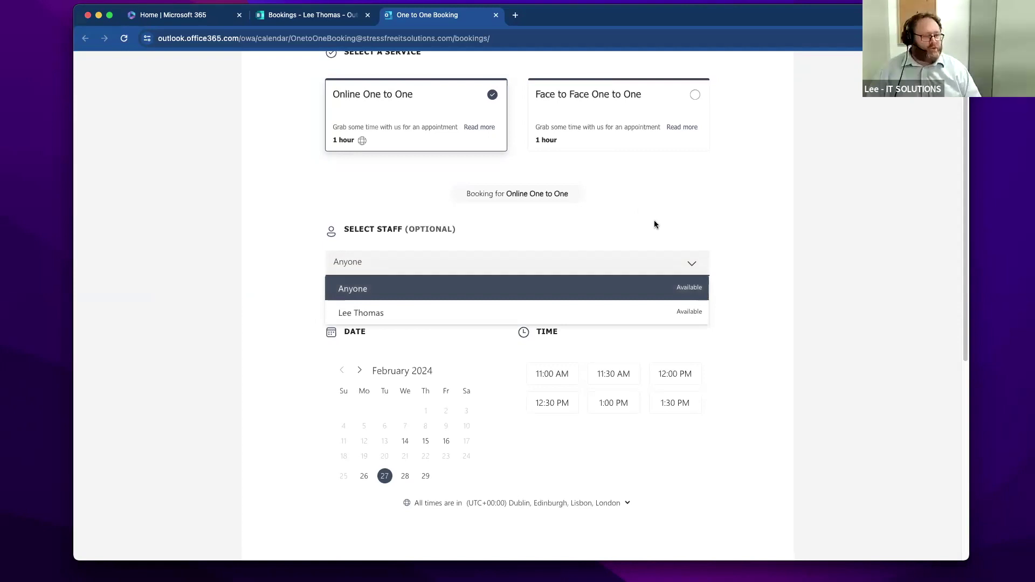
key("Escape")
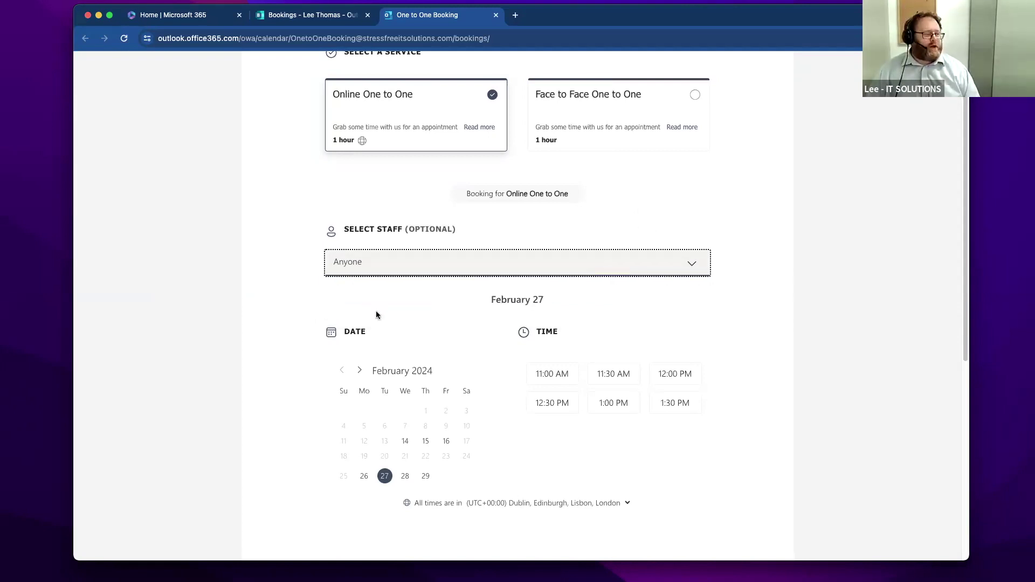
- Choose the individual staff member in the optional staff selection for the Online One to One service
key("space")
key("Down")
key("Return")
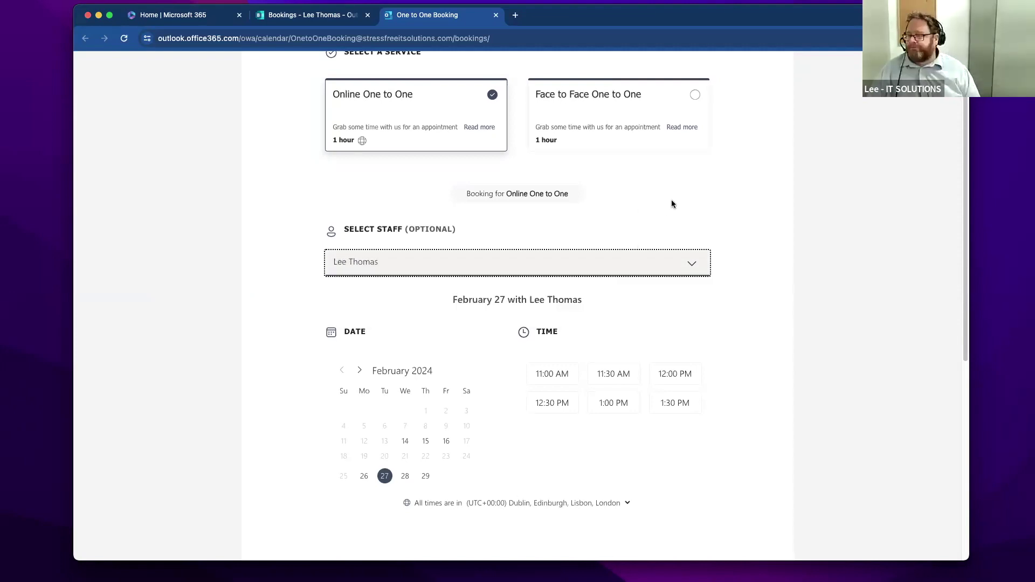
left_click(671, 203)
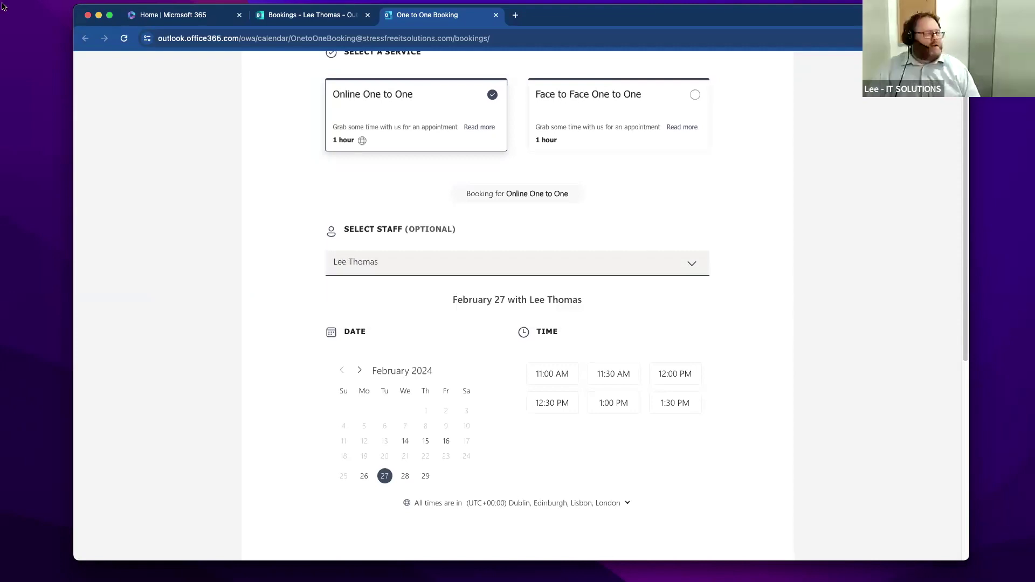
scroll(276, 124, "up", 3)
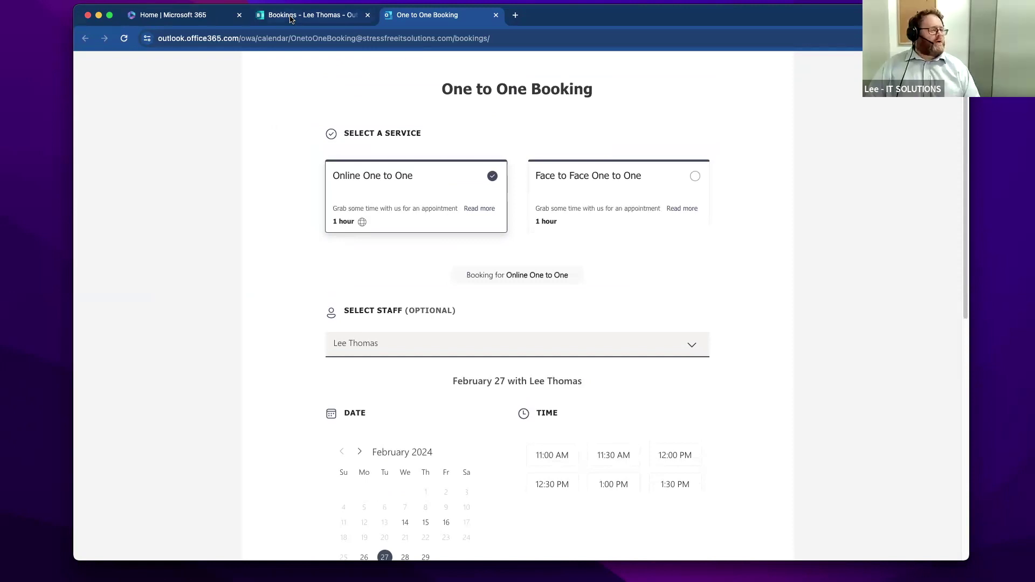
- Switch to the Bookings management site and return from One to One Booking to the homepage listing all booking pages
left_click(290, 19)
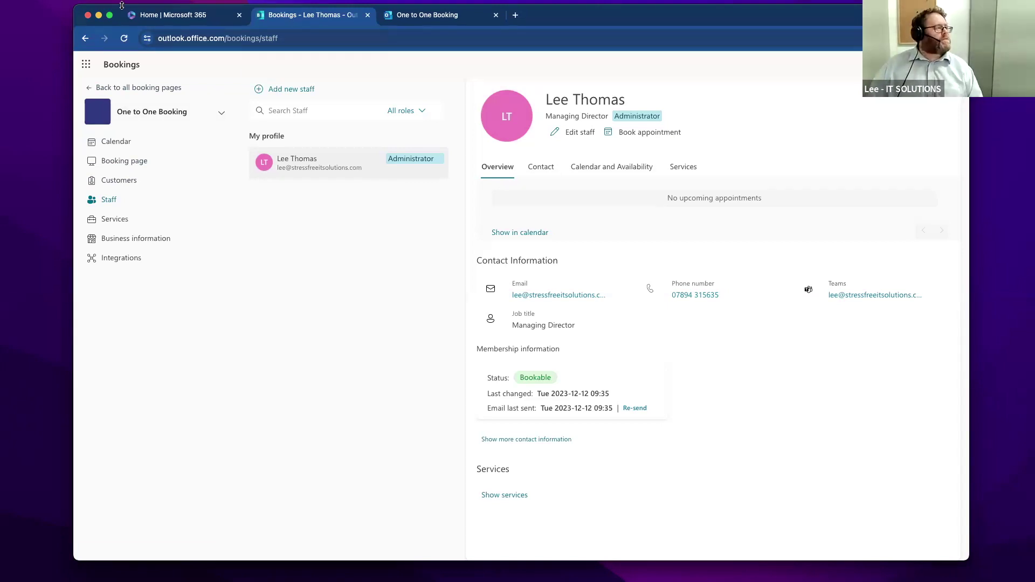
key("super+bracketleft")
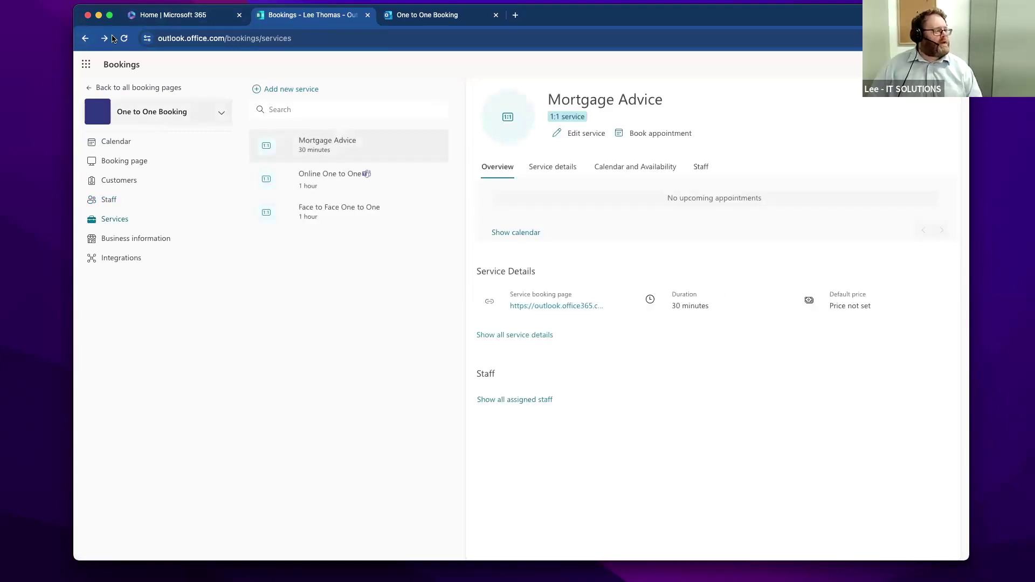
left_click(83, 39)
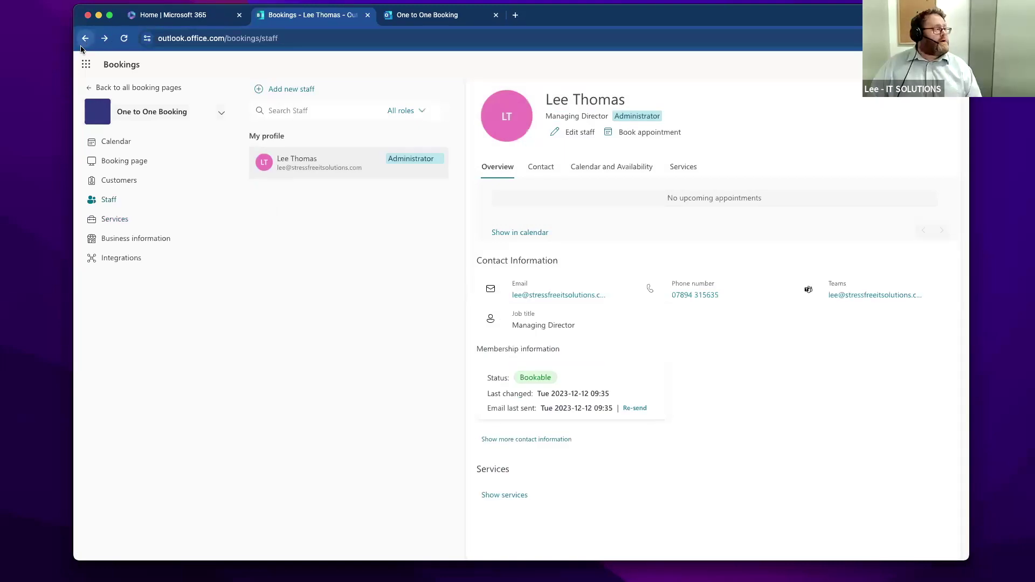
left_click(84, 38)
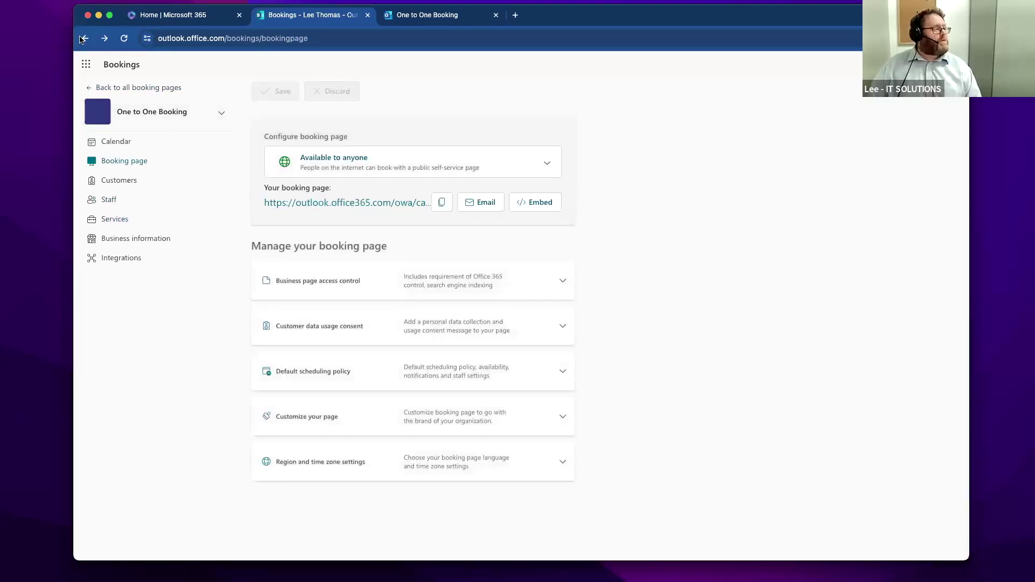
left_click(84, 38)
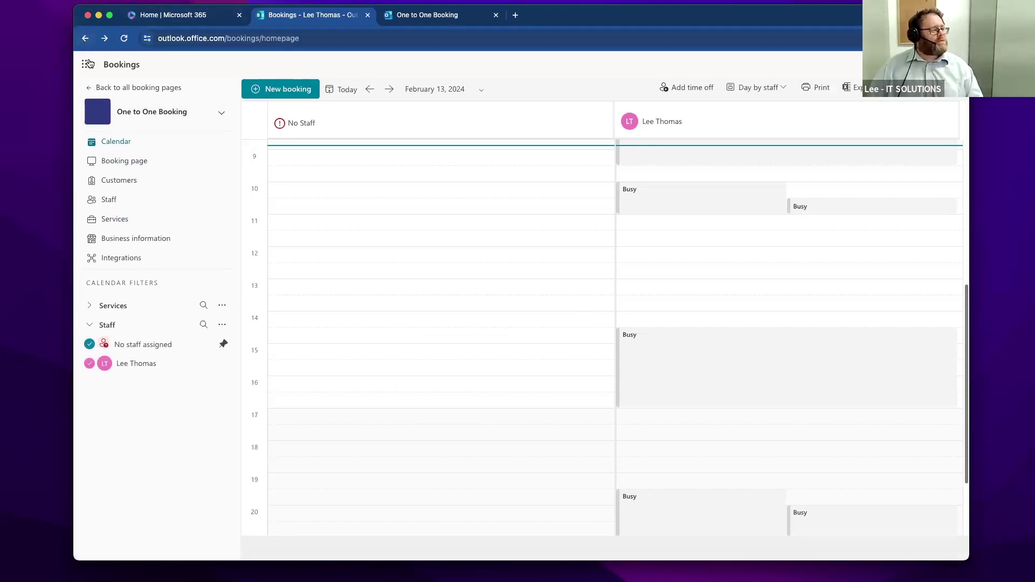
left_click(90, 63)
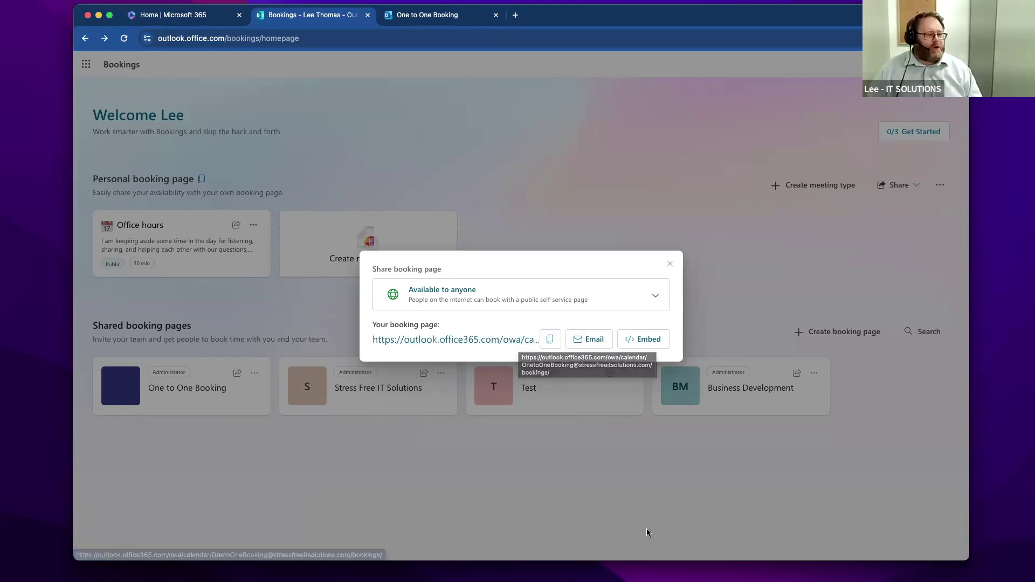
- View and highlight the embed link code for the One to One Booking page, and close its sharing options
left_click(646, 341)
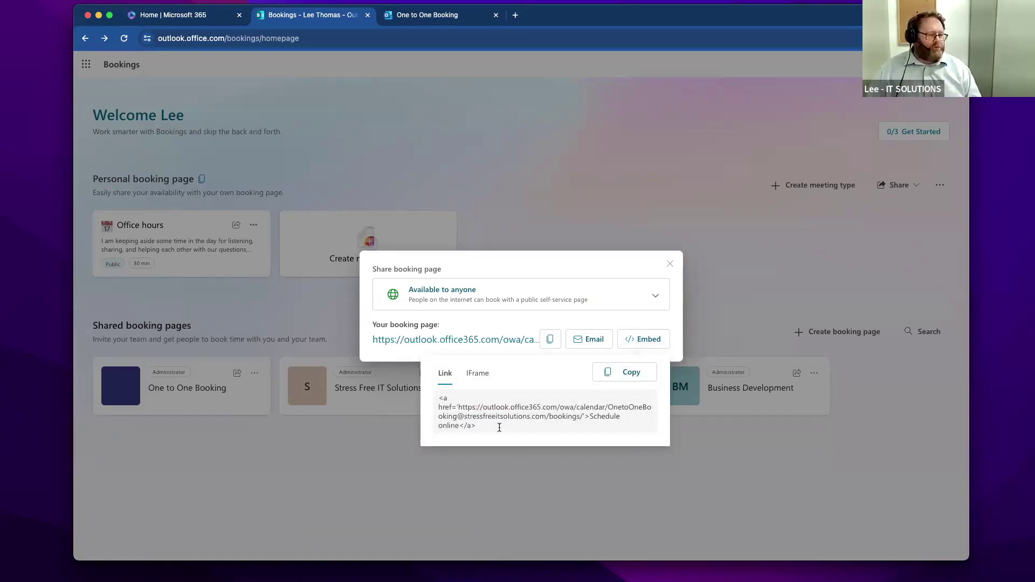
left_click_drag(499, 427, 437, 399)
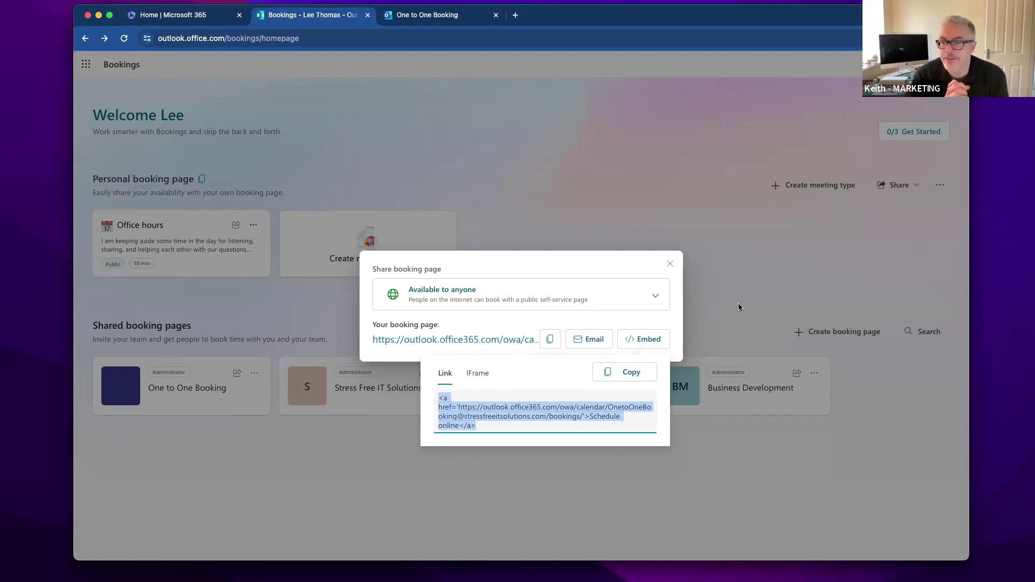
left_click(673, 262)
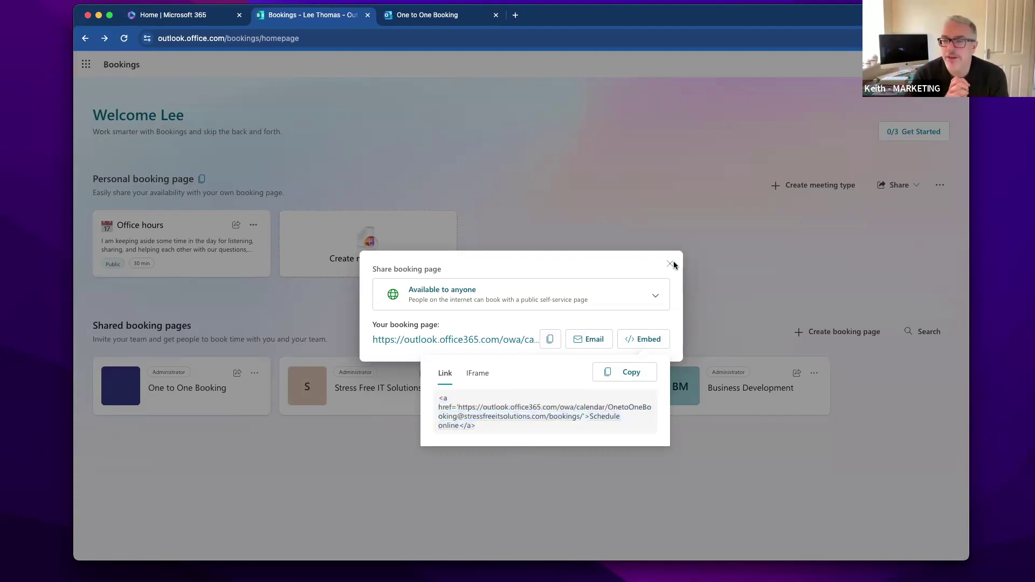
left_click(671, 264)
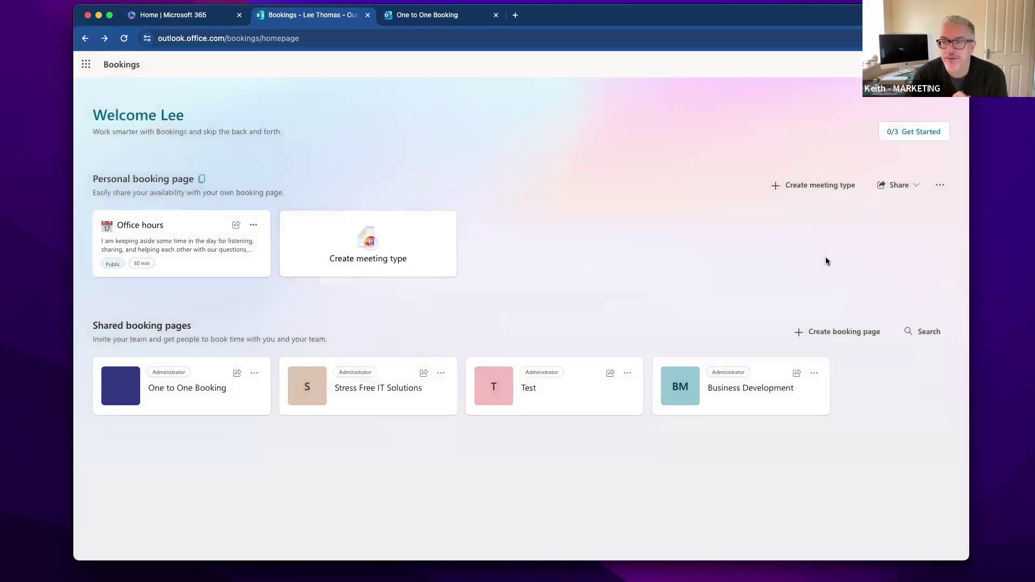